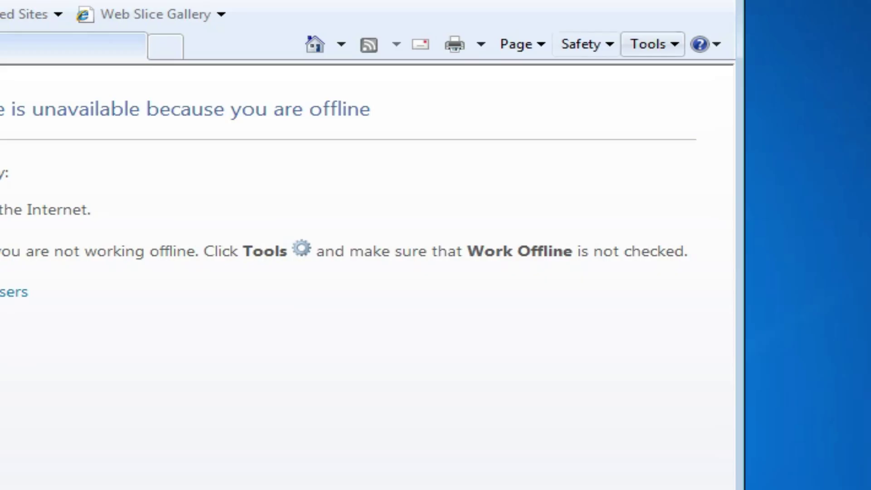
Show the Tools command list from the Internet Explorer command bar.
click(720, 130)
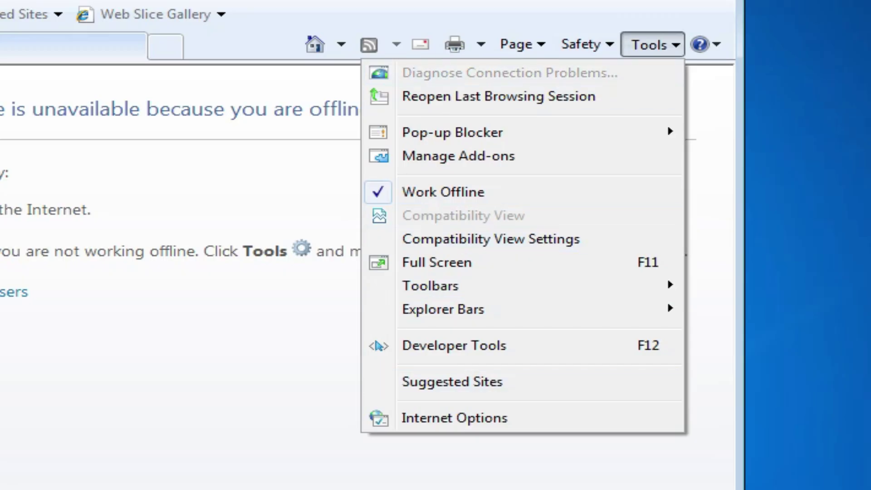
In Internet Options Advanced security, check Use TLS 1.1 and Use TLS 1.2, apply and confirm.
click(453, 418)
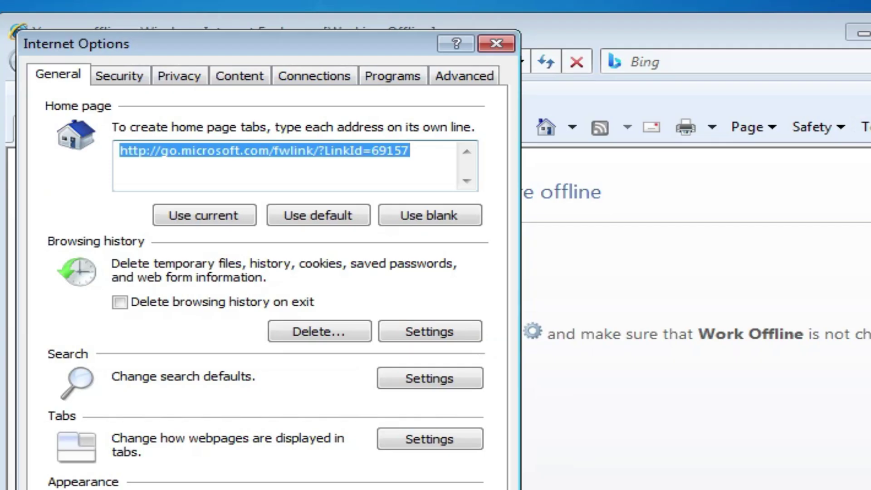
click(464, 75)
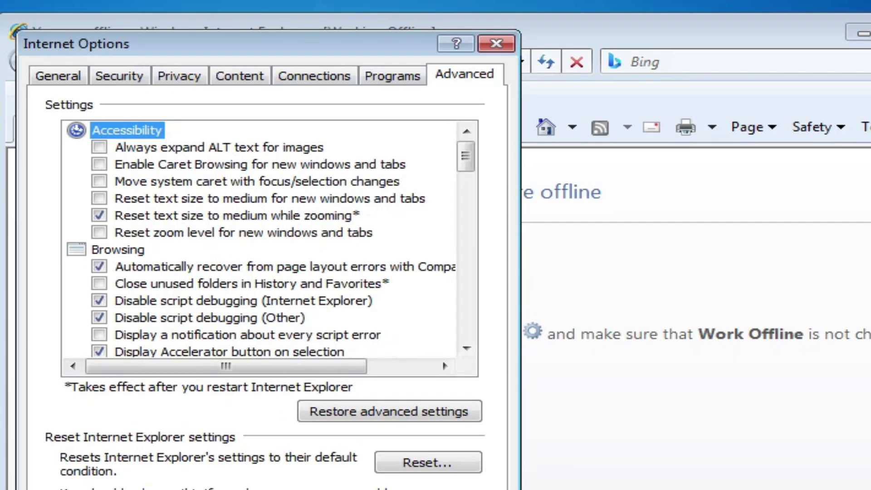
scroll(269, 238, down, 10)
scroll(268, 238, down, 10)
scroll(269, 238, down, 2)
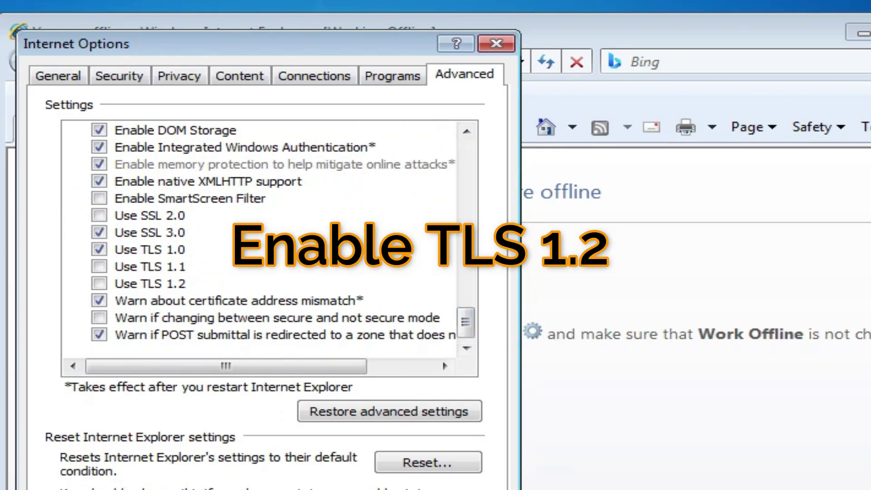
click(99, 283)
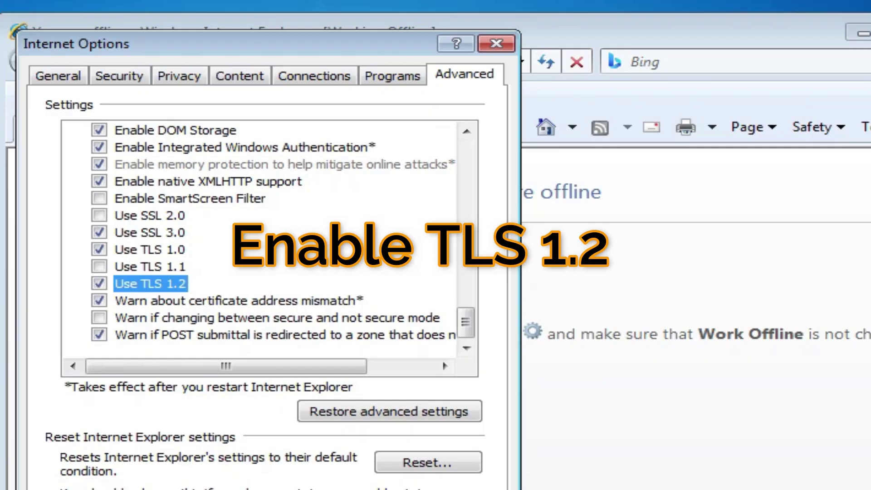
click(99, 266)
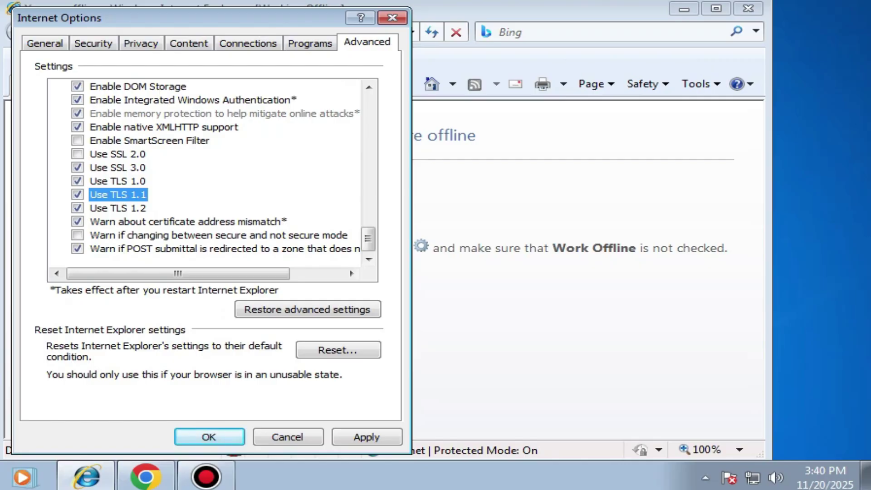
click(366, 437)
click(209, 437)
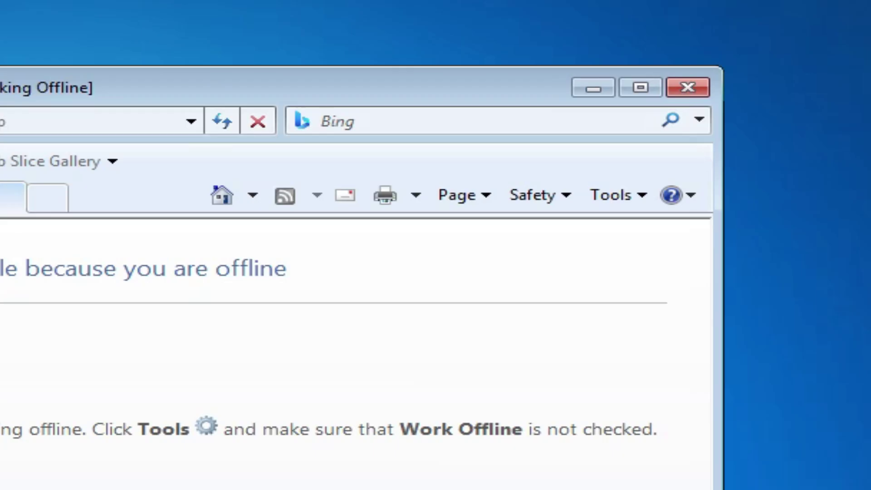
View About Internet Explorer to confirm version 8, then close the browser.
click(756, 134)
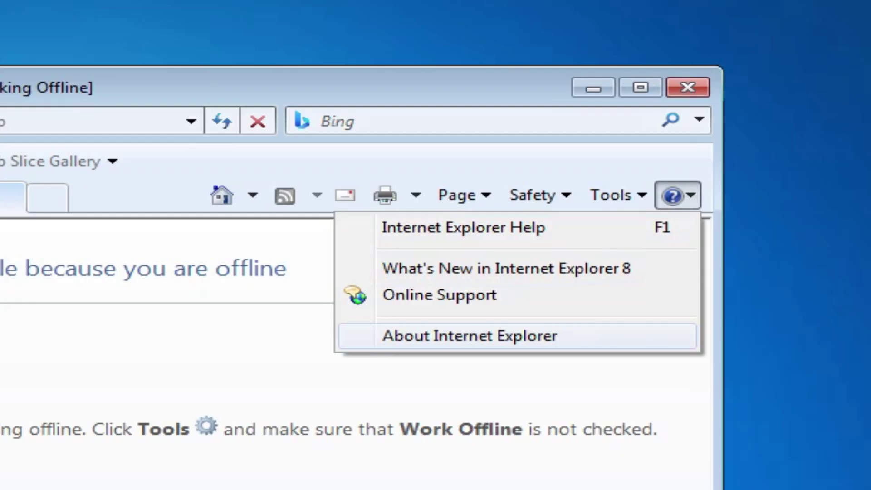
click(469, 335)
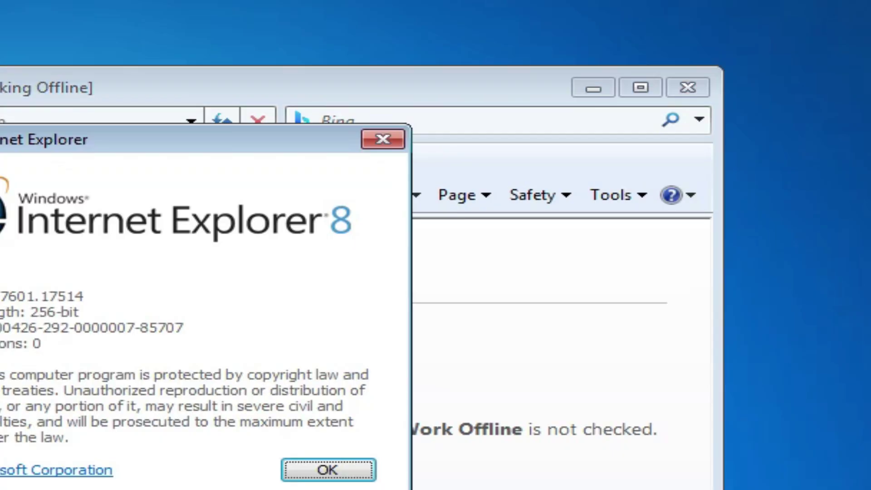
click(327, 469)
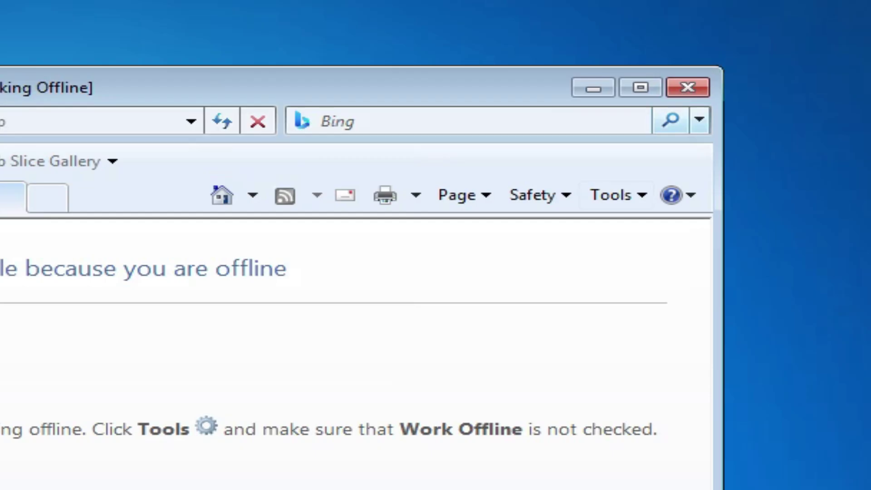
click(688, 87)
Launch the EIE11 installer from the desktop and confirm starting installation.
drag(579, 282, 245, 170)
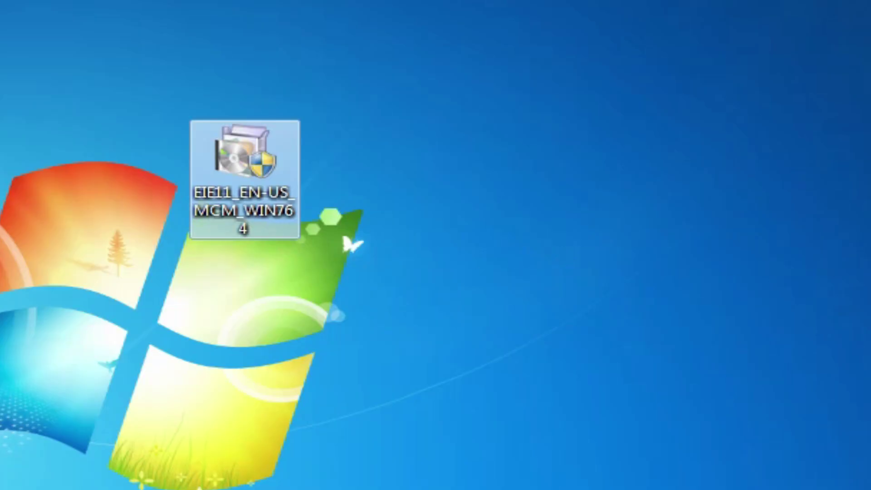
right_click(242, 102)
click(245, 170)
right_click(230, 102)
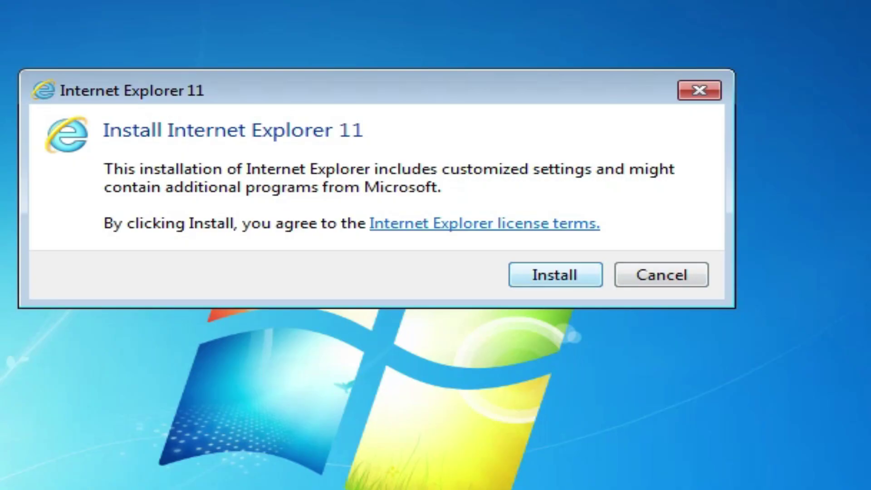
key(Return)
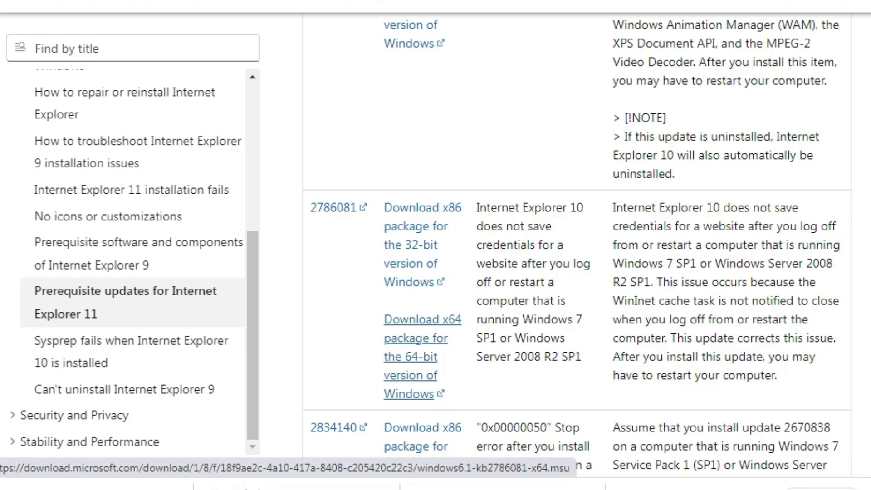
scroll(422, 327, down, 3)
scroll(421, 327, down, 1)
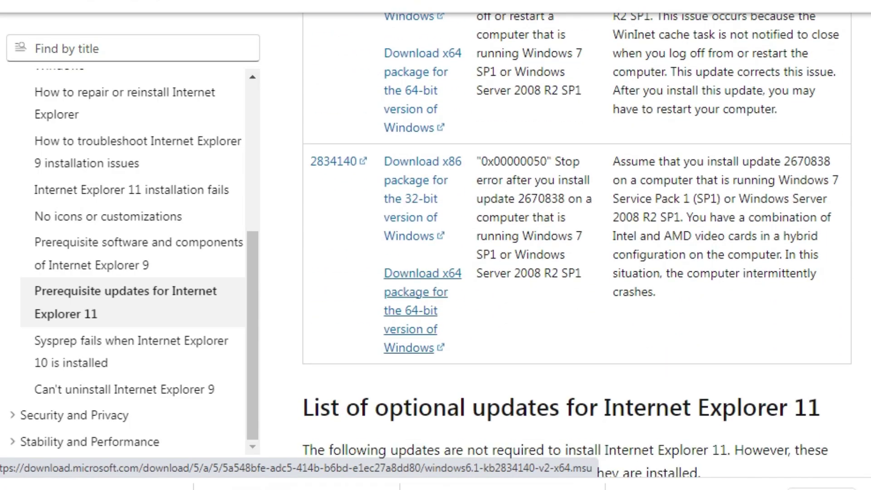
Download the x64 package of prerequisite update 2834140.
click(422, 310)
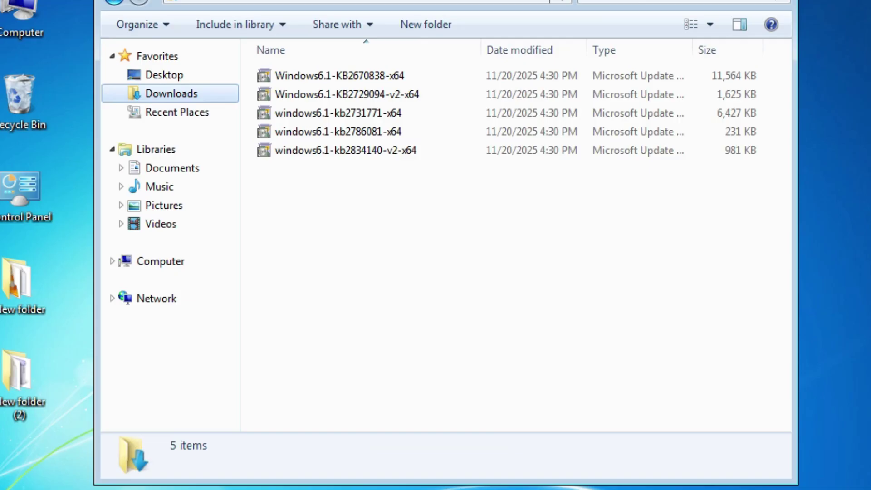
Install the KB2670838 and KB2729094 update packages from Downloads.
right_click(349, 78)
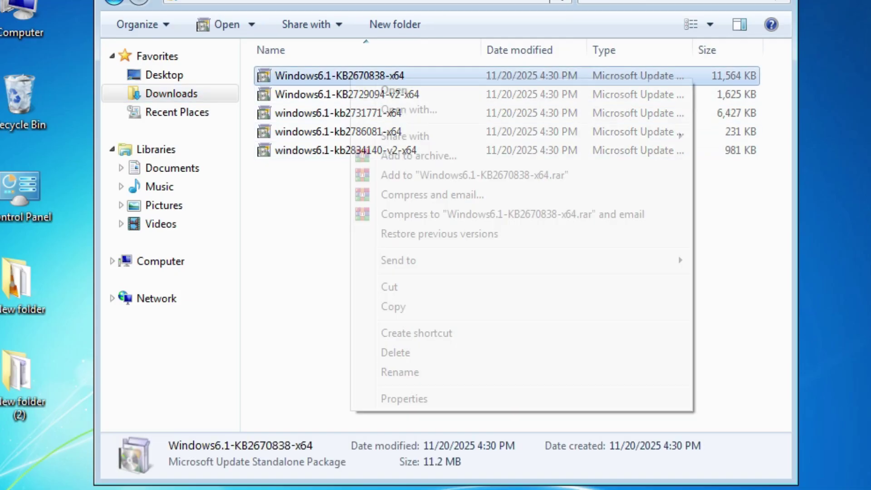
click(382, 89)
key(Return)
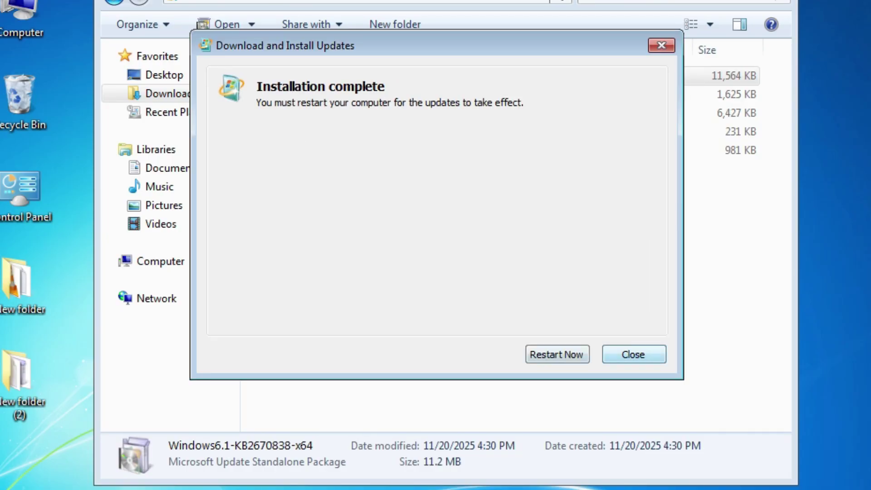
key(Escape)
key(Down)
key(shift+F10)
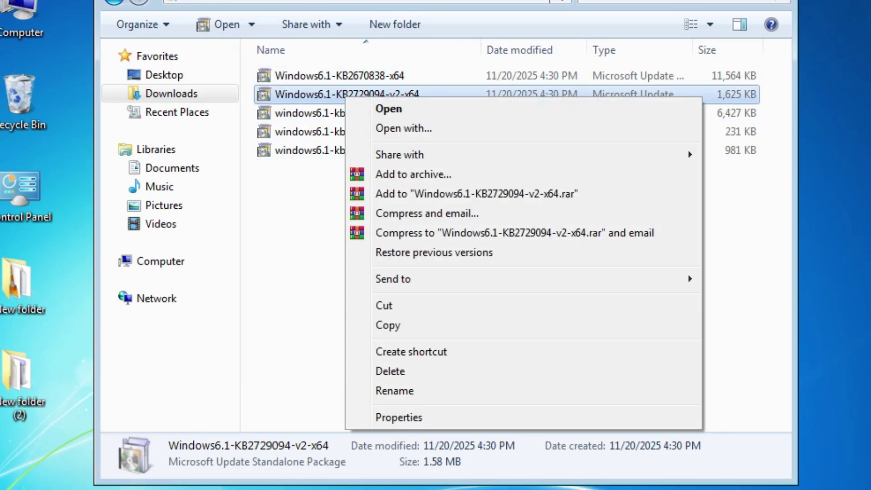
key(Return)
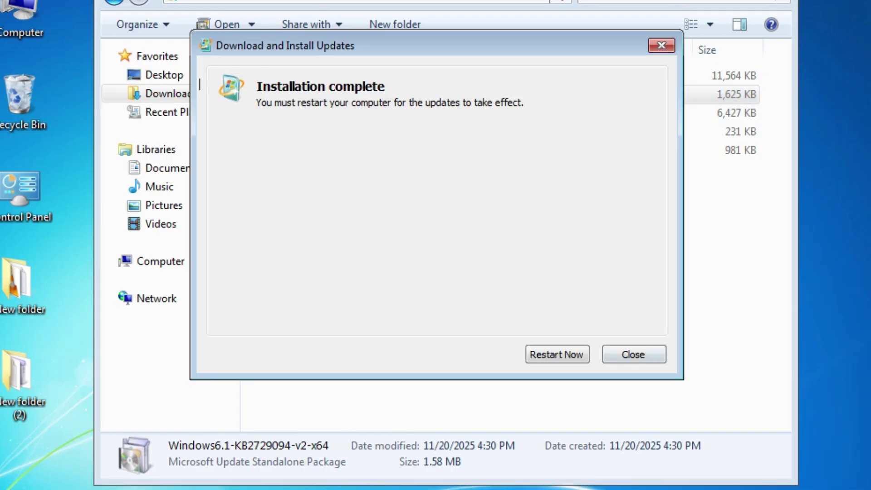
key(Escape)
Install the kb2731771 and kb2786081 update packages.
key(Down)
key(shift+F10)
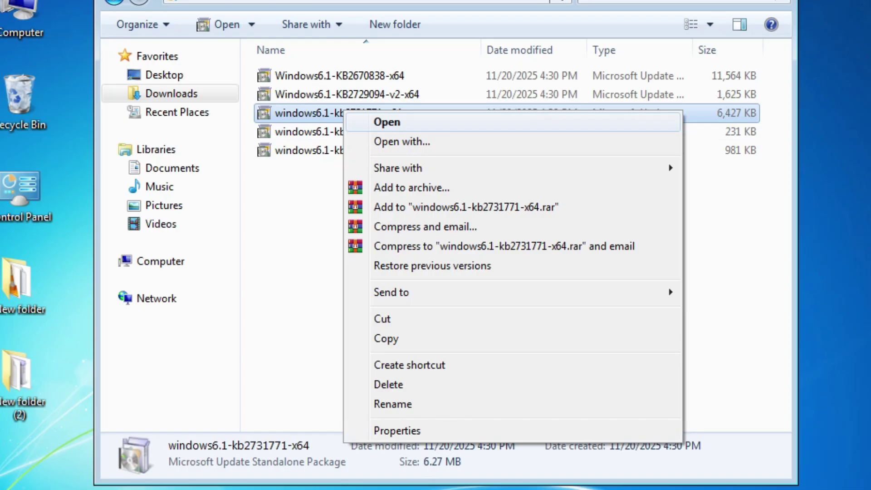
key(Return)
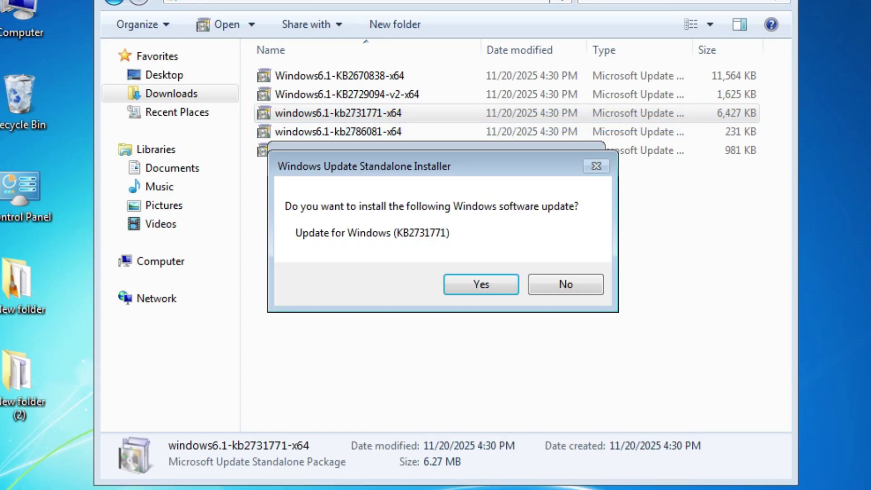
key(Return)
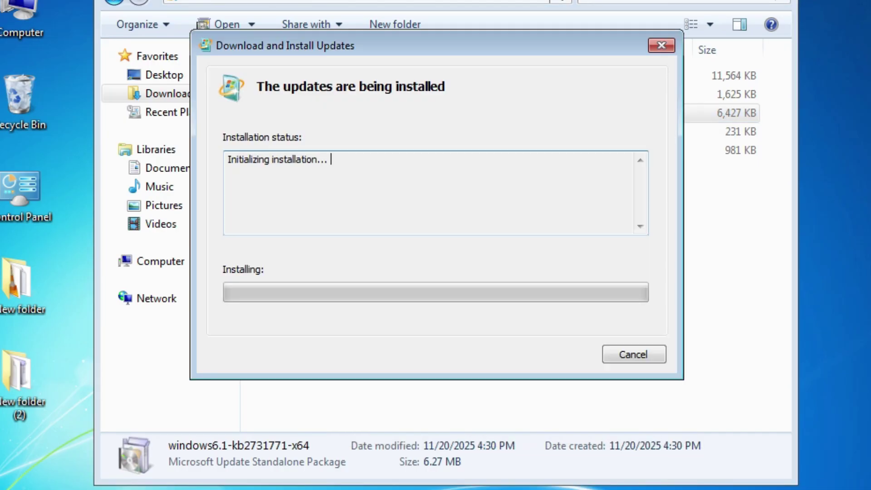
key(Return)
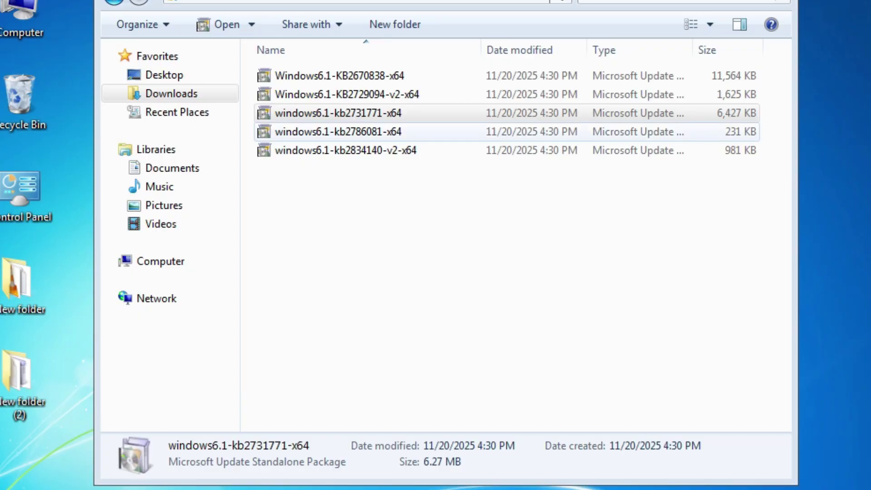
key(Down)
key(shift+F10)
key(Return)
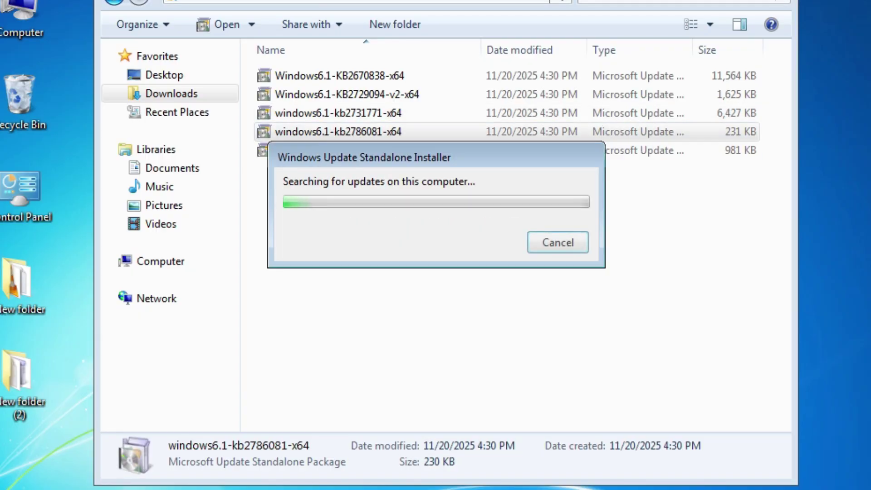
key(Return)
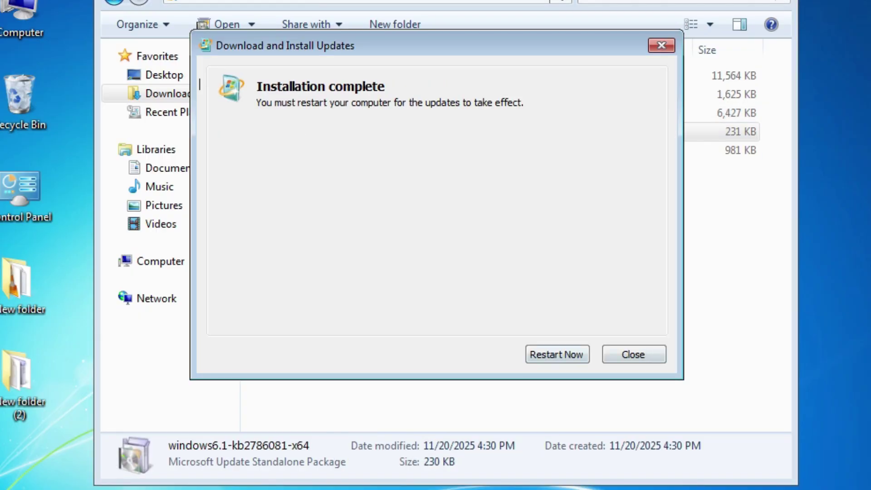
key(Return)
Launch the kb2834140-v2 update installer and close the Downloads window.
key(Down)
key(shift+F10)
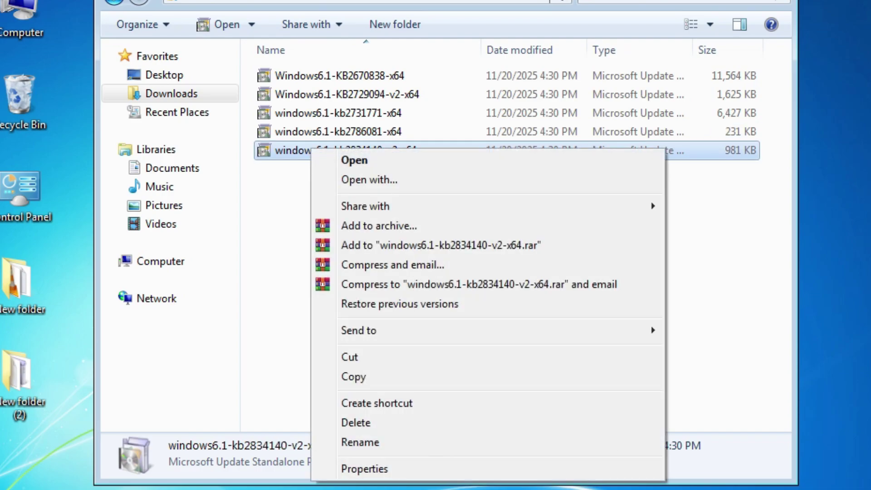
key(Down)
key(Return)
key(Return)
key(Return)
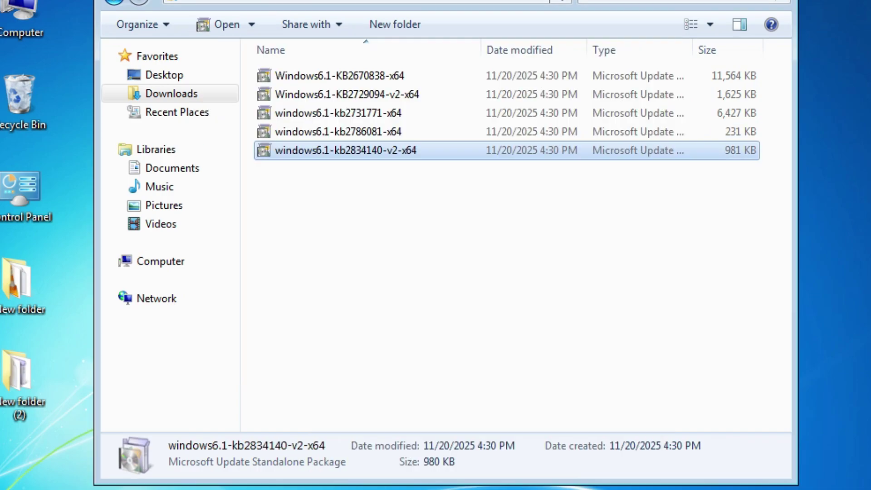
key(alt+F4)
Restart the computer from the Start menu shutdown options.
key(super)
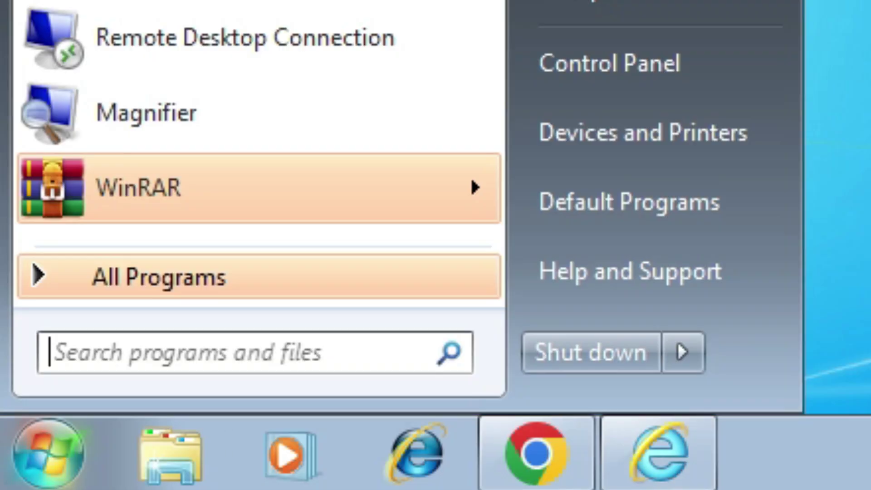
key(Right)
key(Up)
key(Up)
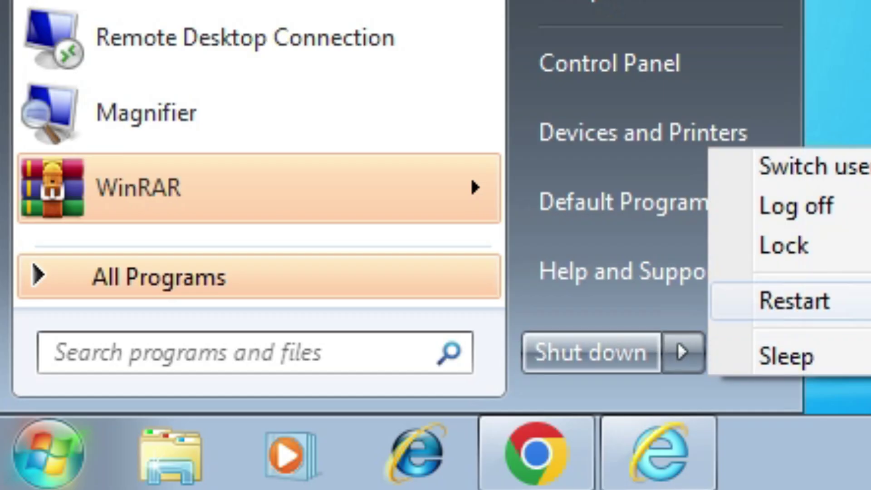
key(Return)
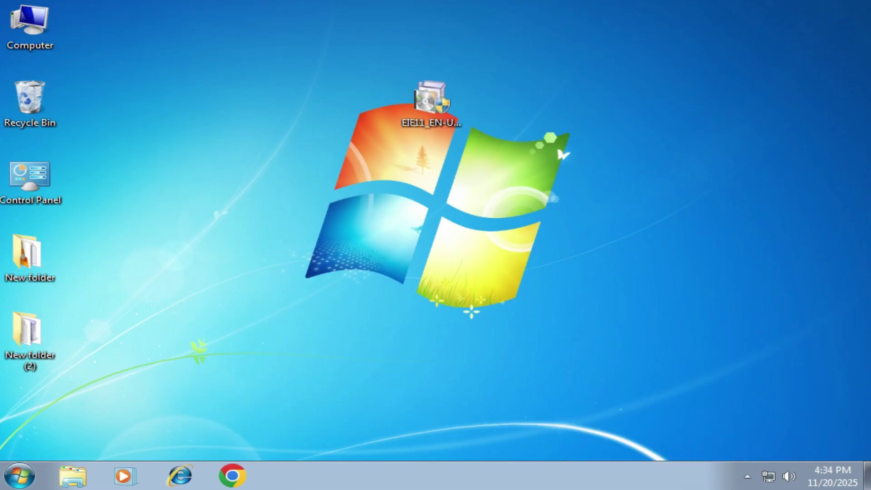
Run the EIE11_EN-US_MCM_WIN764 installer from the desktop as administrator.
key(e)
key(shift+F10)
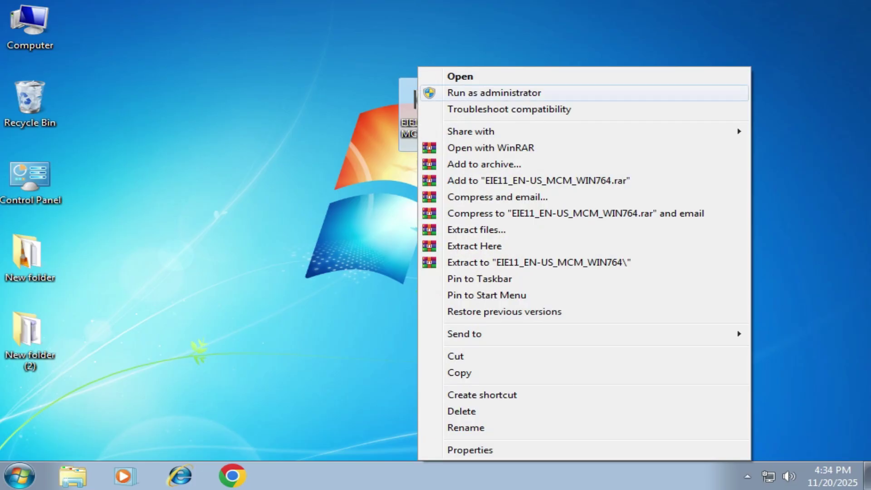
key(Return)
key(Return)
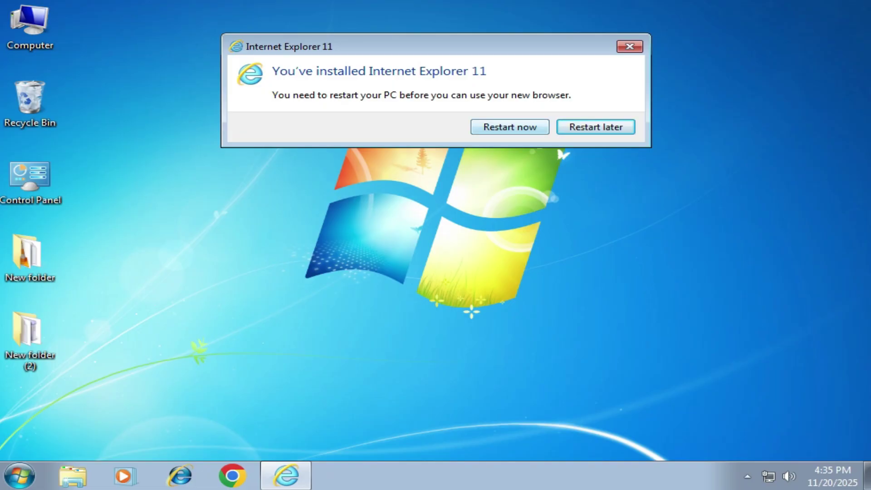
Launch Internet Explorer and view About to confirm version 11.0.9600.16428.
click(180, 476)
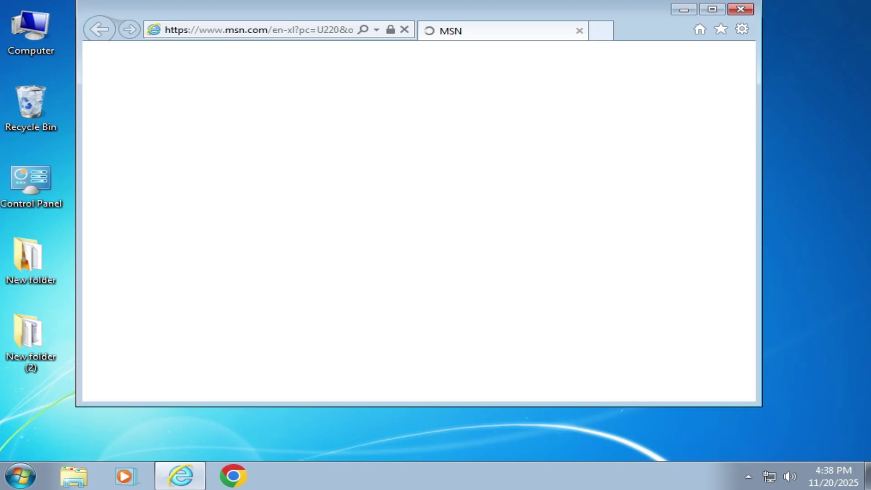
click(741, 30)
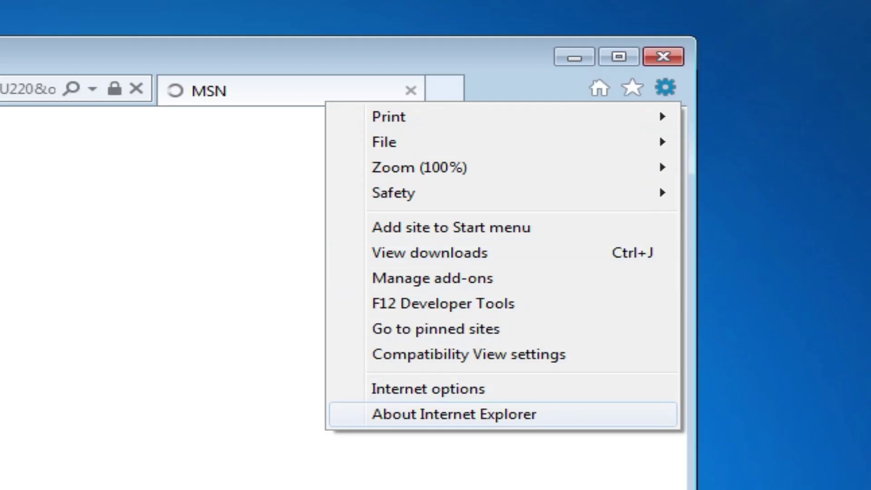
key(Return)
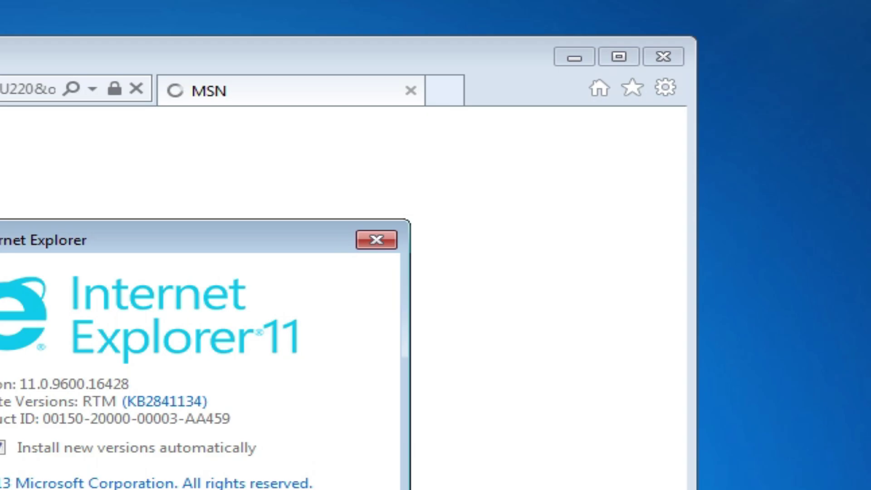
key(Escape)
Bring up Internet Options on the Advanced tab to reach the TLS security settings.
click(665, 88)
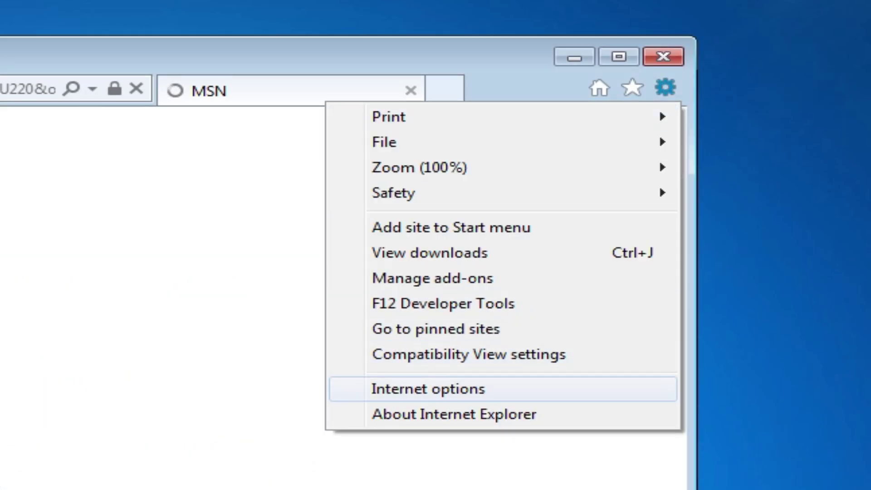
key(Return)
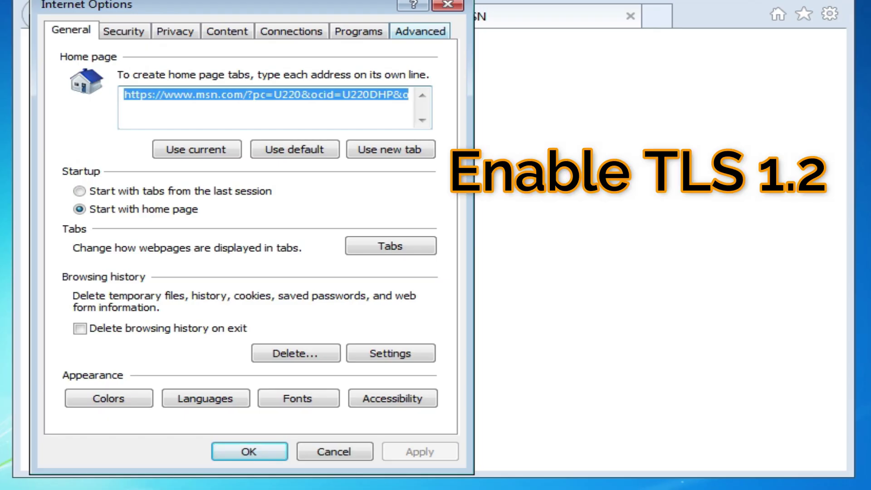
key(ctrl+shift+Tab)
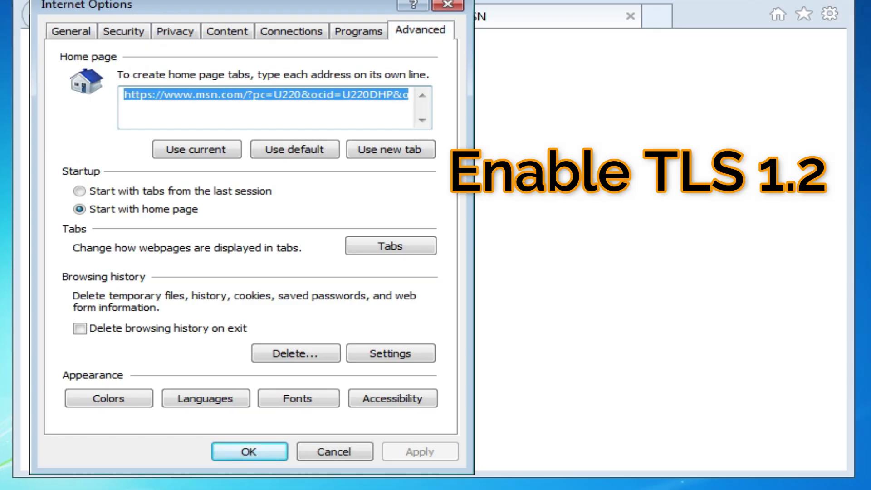
scroll(252, 170, down, 15)
scroll(252, 170, down, 5)
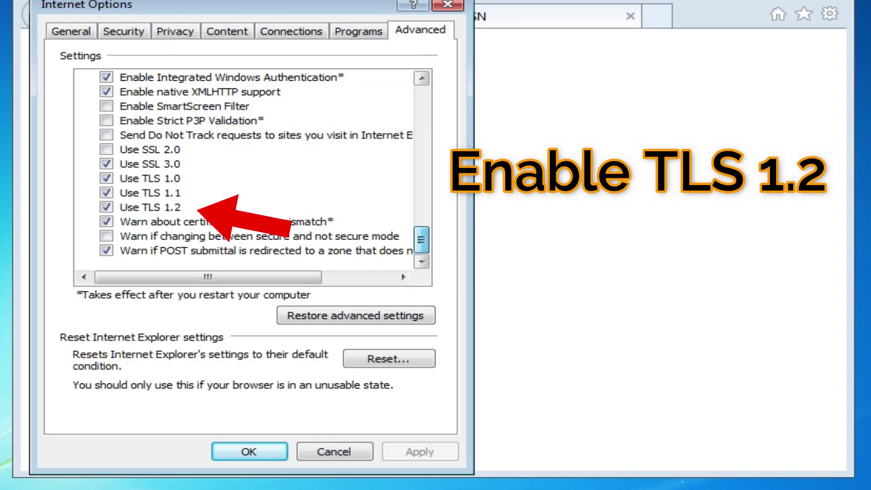